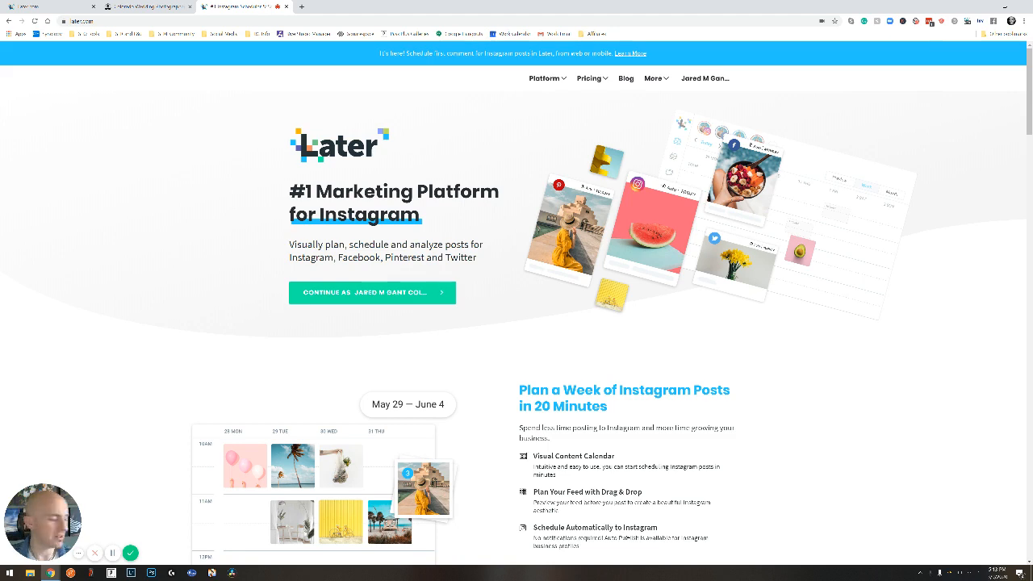
# View the Later pricing plans, and switch to the scheduling calendar for March 2020
pyautogui.click(588, 80)
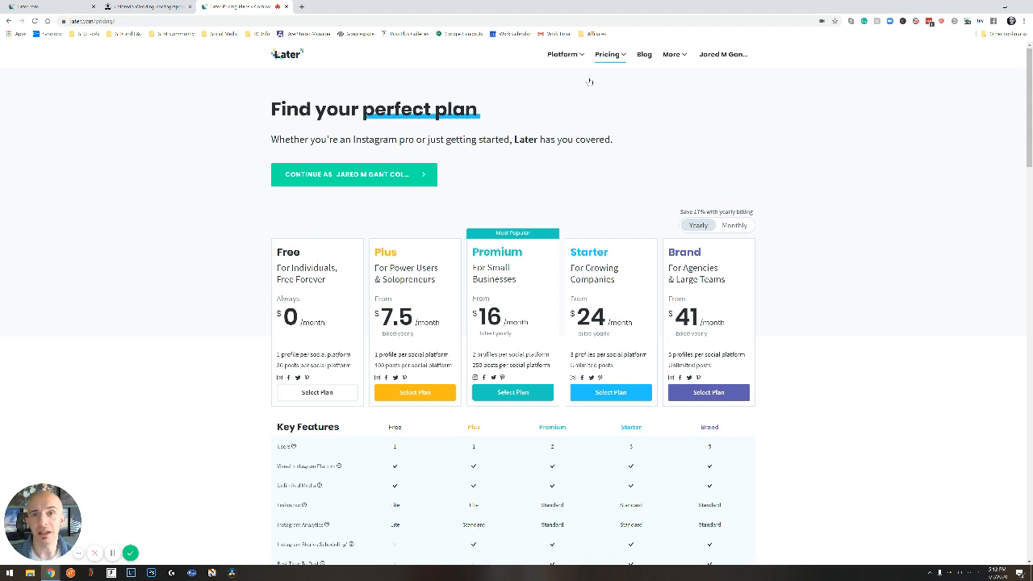
pyautogui.click(60, 4)
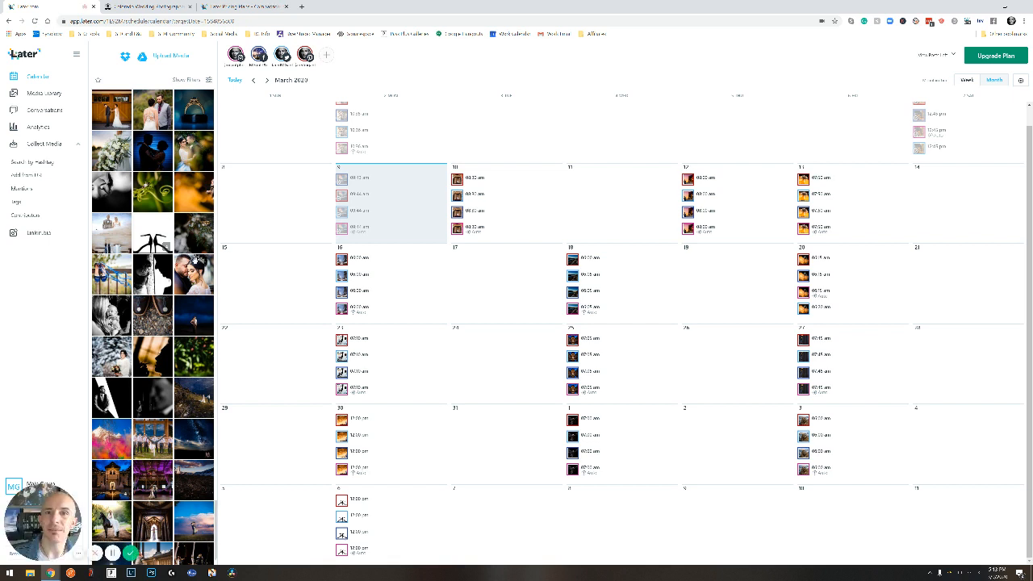
pyautogui.moveTo(47, 500); pyautogui.dragTo(47, 314)
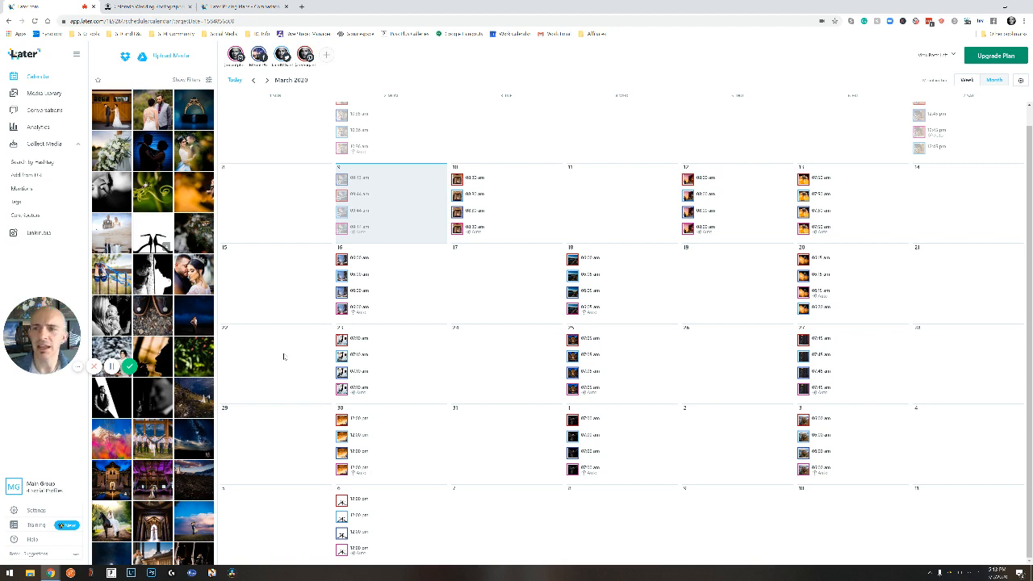
# Find the photo of henna-decorated hands in the media library and place it on April 8 in the calendar
pyautogui.scroll(-5, 153, 241)
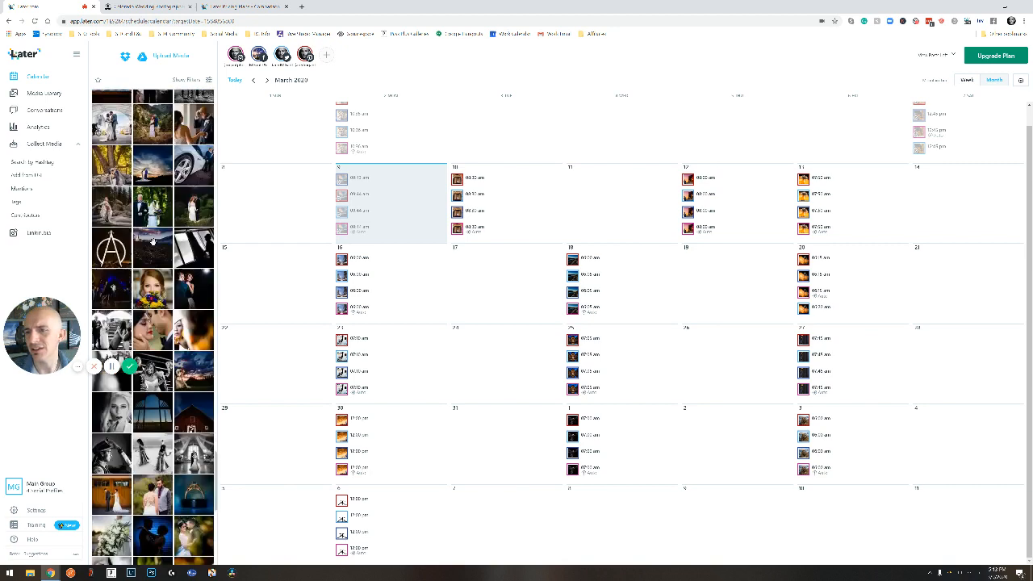
pyautogui.scroll(-10, 152, 240)
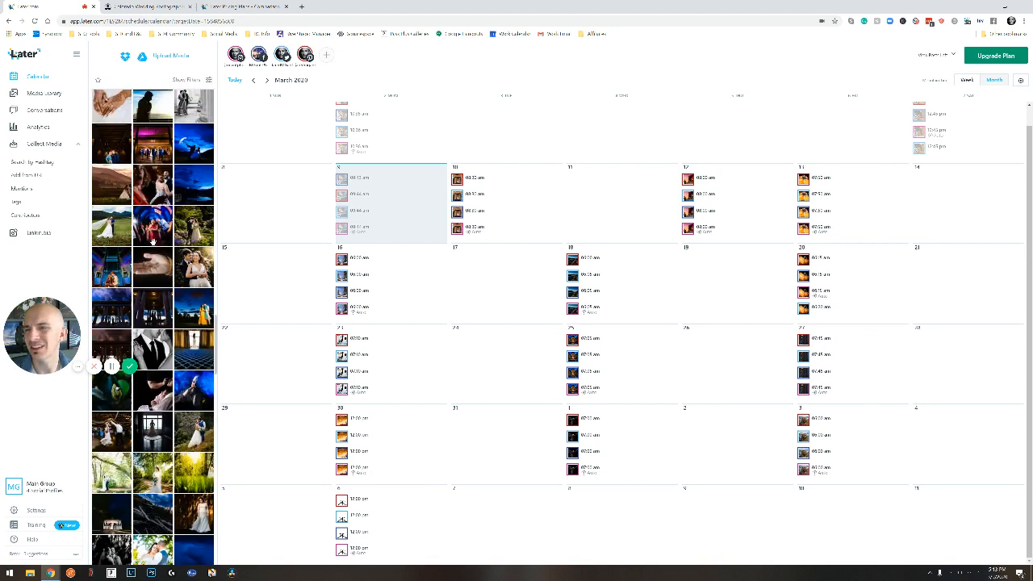
pyautogui.scroll(3, 153, 241)
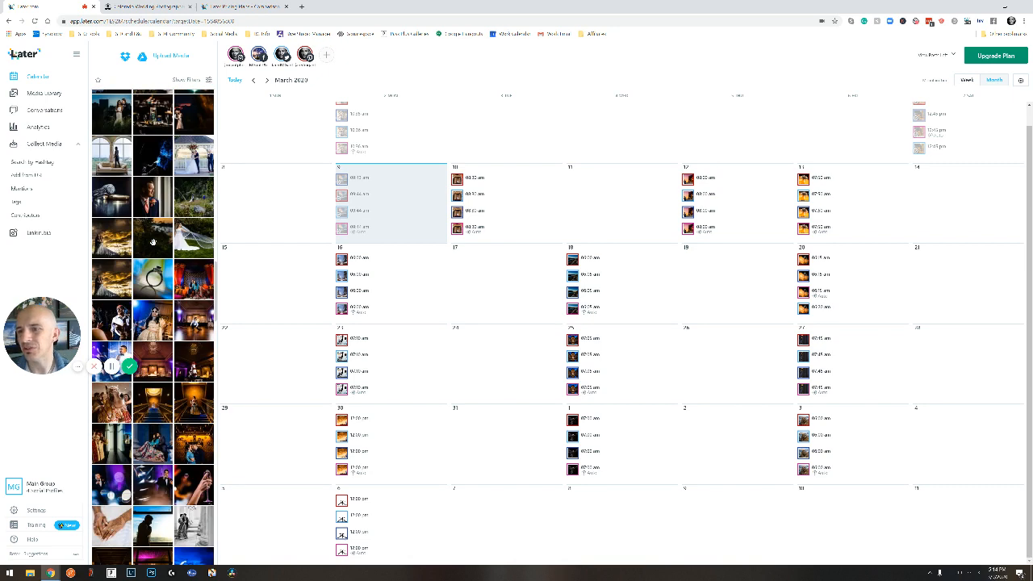
pyautogui.scroll(3, 152, 241)
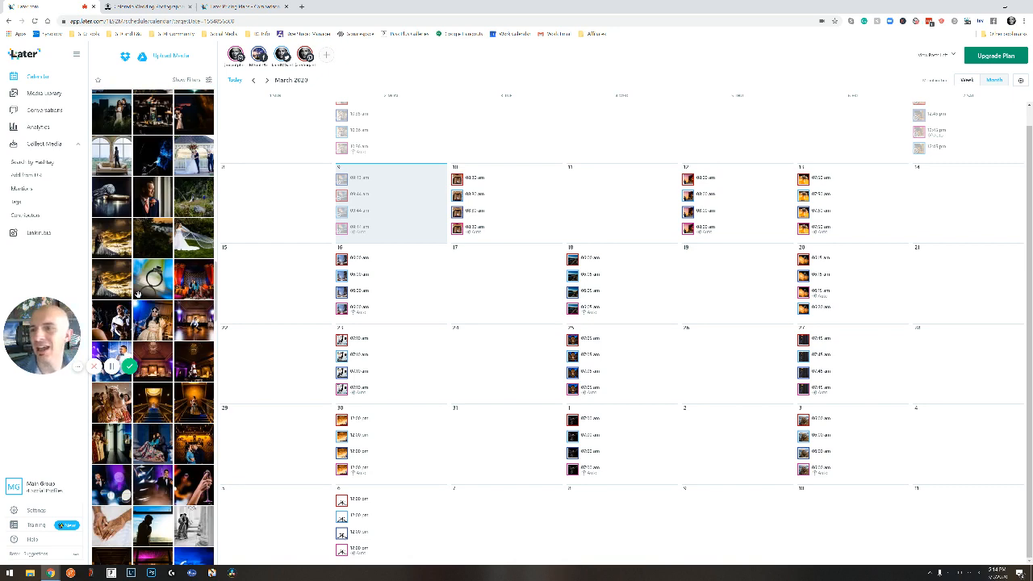
pyautogui.scroll(6, 135, 292)
pyautogui.scroll(6, 111, 285)
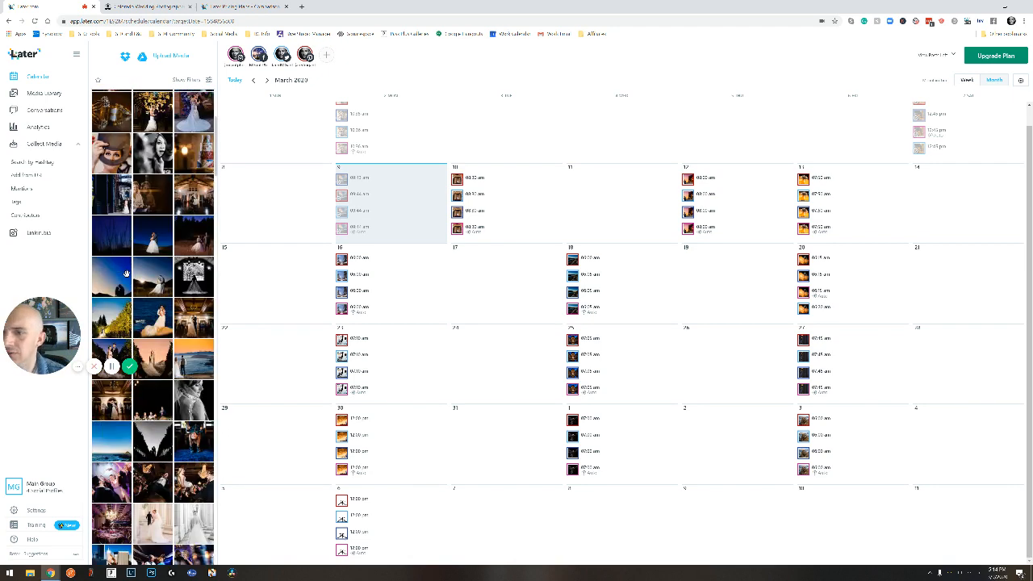
pyautogui.scroll(-6, 125, 274)
pyautogui.scroll(-5, 125, 274)
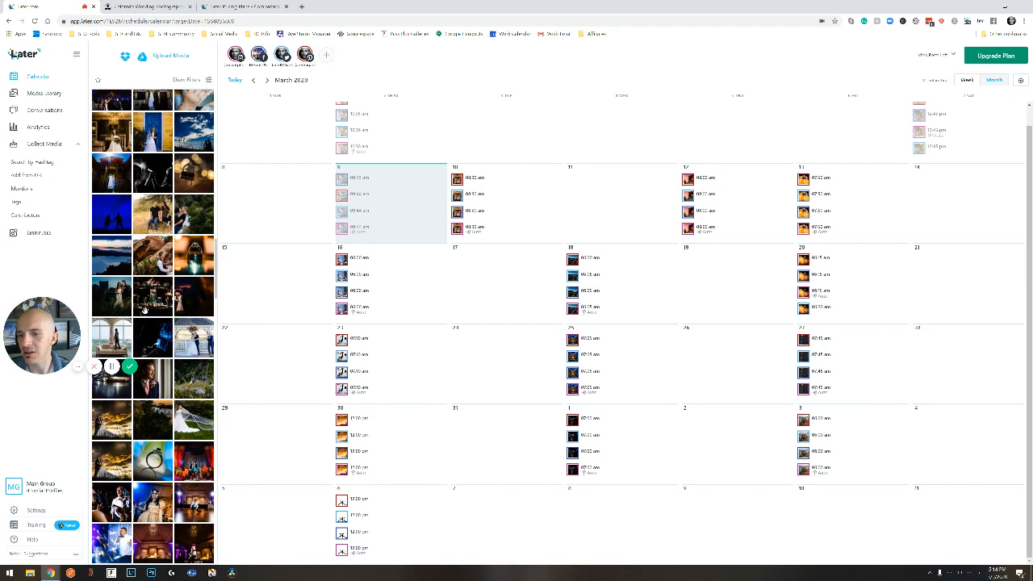
pyautogui.scroll(-5, 145, 311)
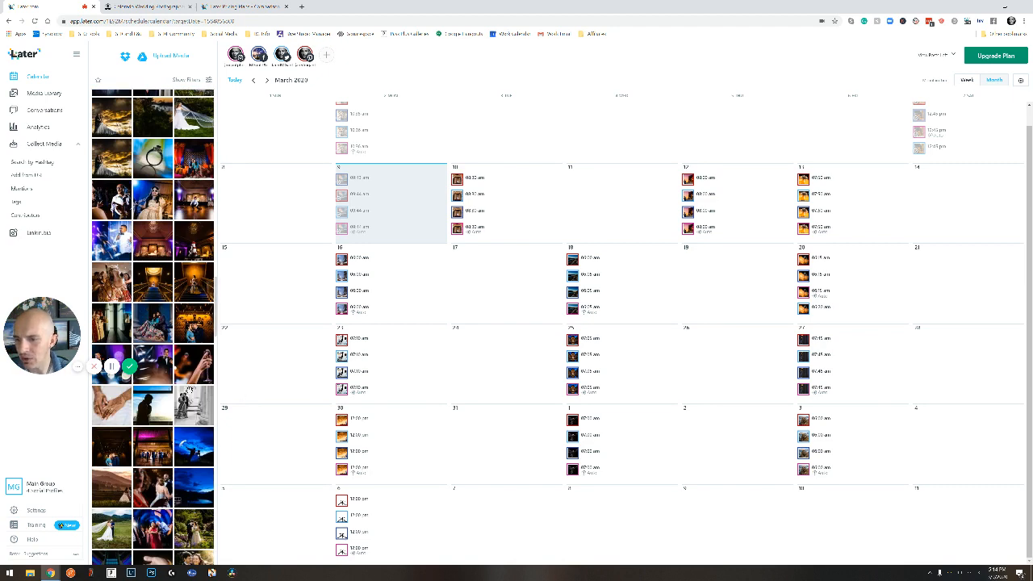
pyautogui.scroll(-1, 186, 401)
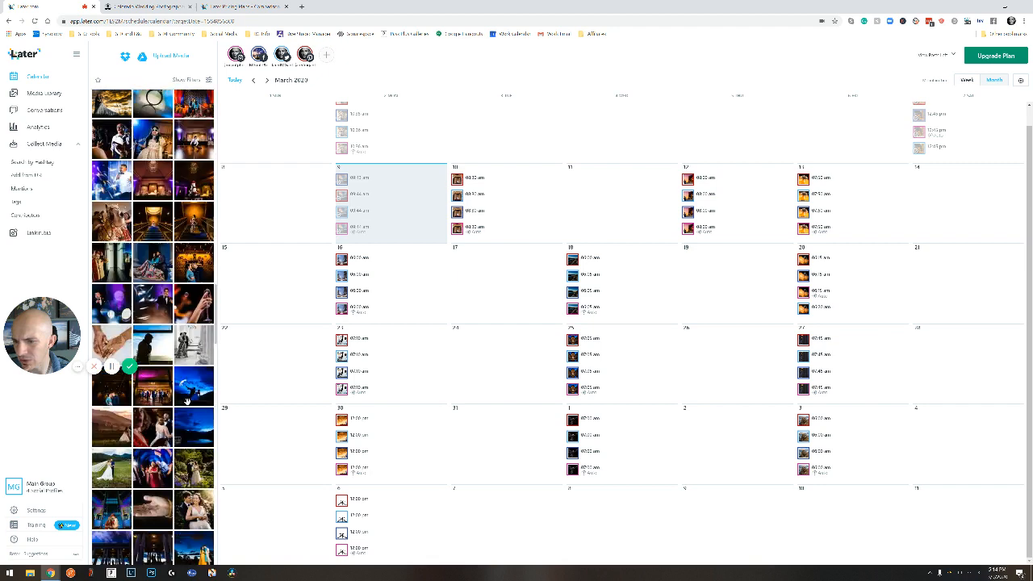
pyautogui.scroll(1, 186, 401)
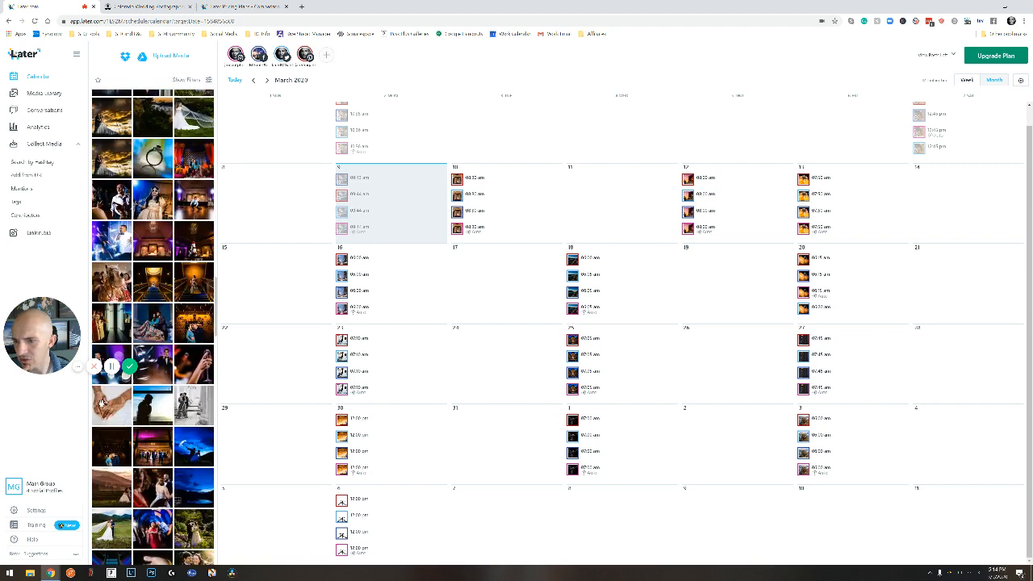
pyautogui.moveTo(216, 413); pyautogui.dragTo(602, 502)
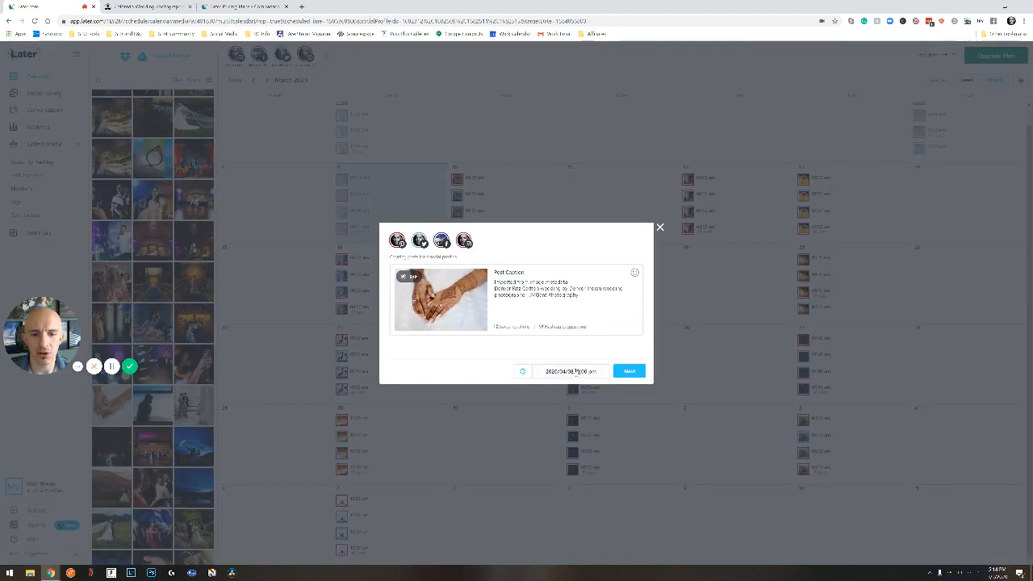
# Set the new post's scheduled time to 7:00 am on 2020/04/08
pyautogui.click(579, 373)
pyautogui.press('BackSpace')
pyautogui.press('BackSpace')
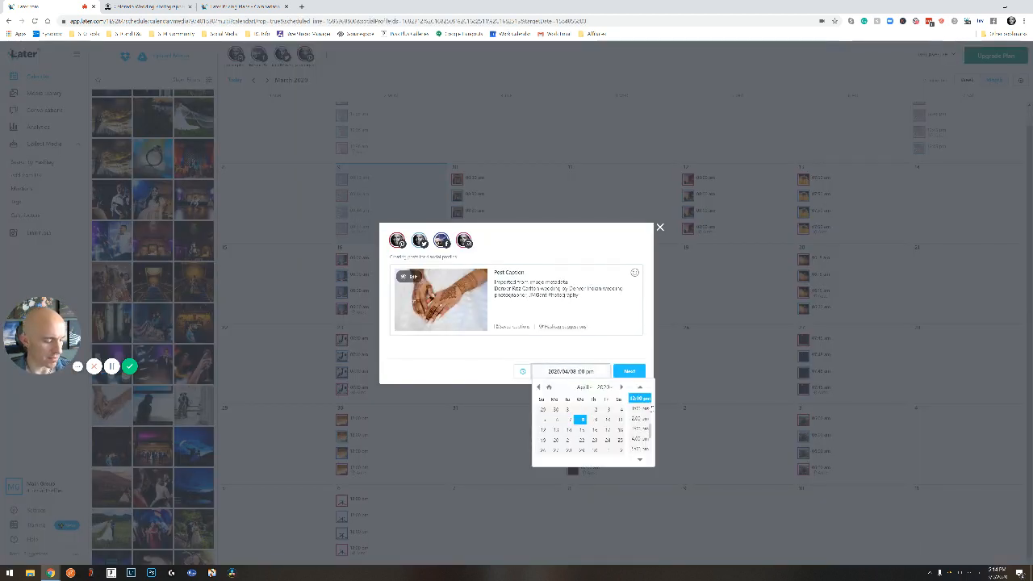
pyautogui.write('7')
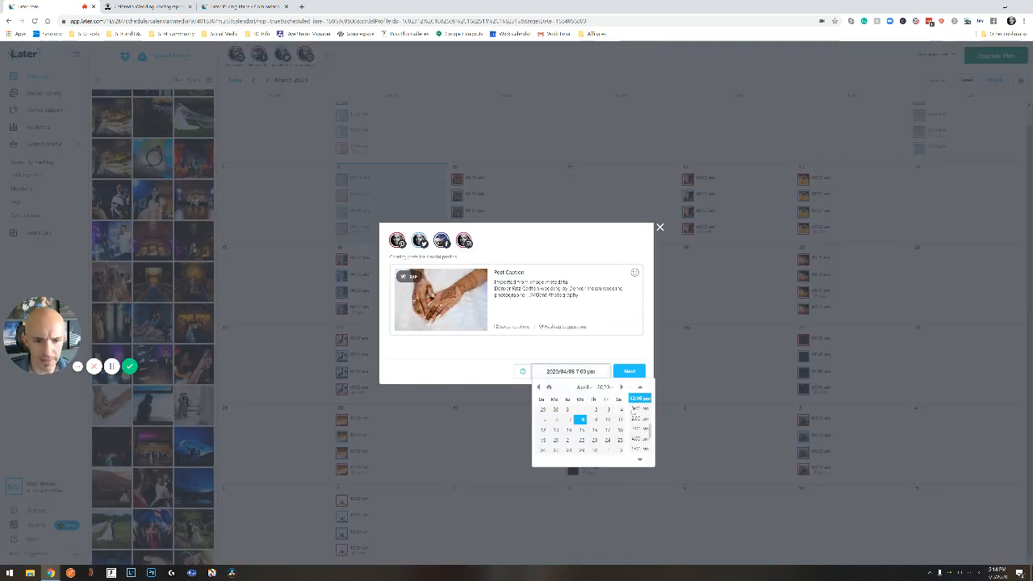
pyautogui.scroll(-3, 640, 428)
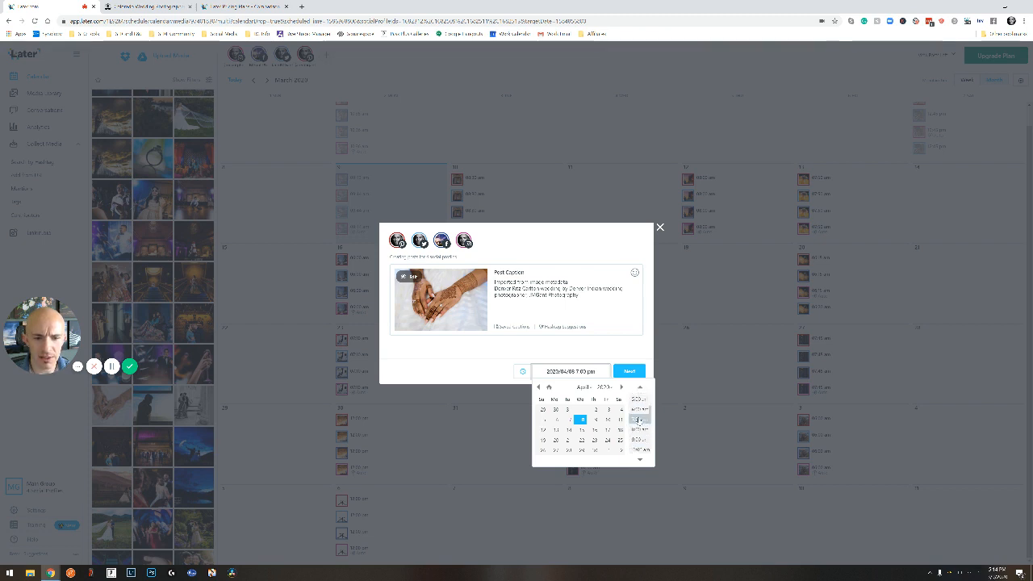
pyautogui.click(640, 419)
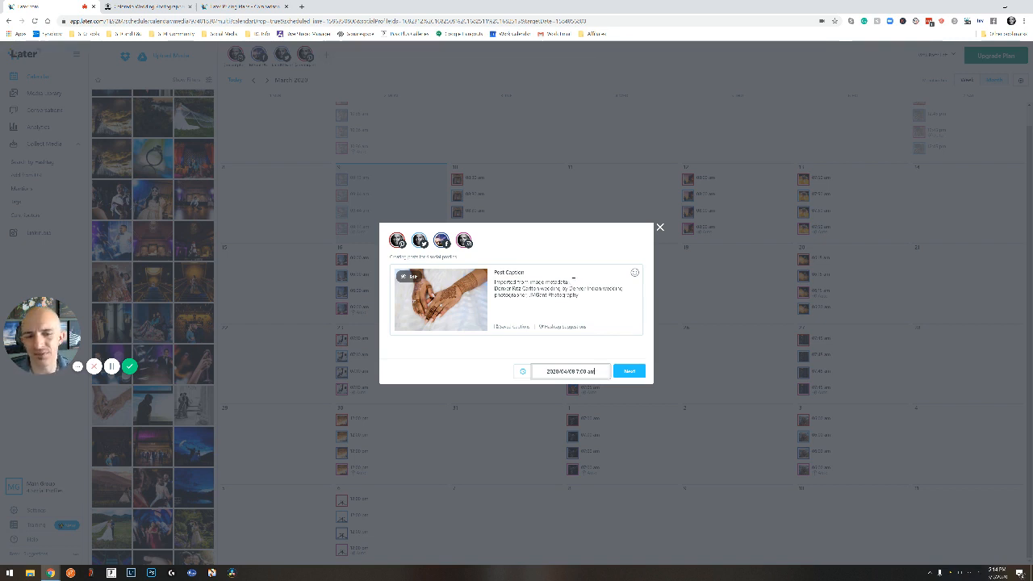
# Trim the imported post caption down to "Denver Indian wedding"
pyautogui.moveTo(573, 279); pyautogui.dragTo(494, 281)
pyautogui.press('BackSpace')
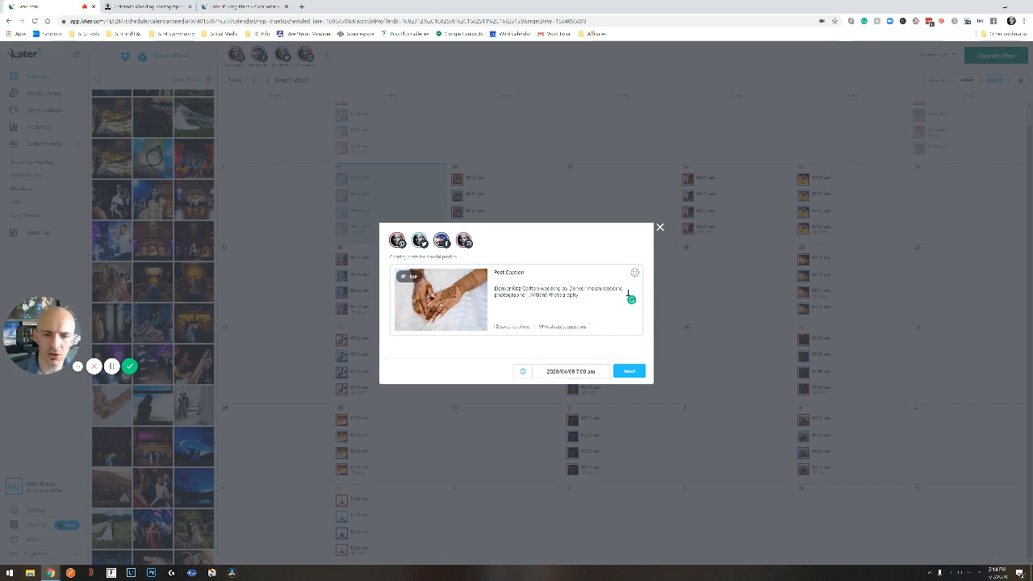
pyautogui.moveTo(494, 288); pyautogui.dragTo(619, 298)
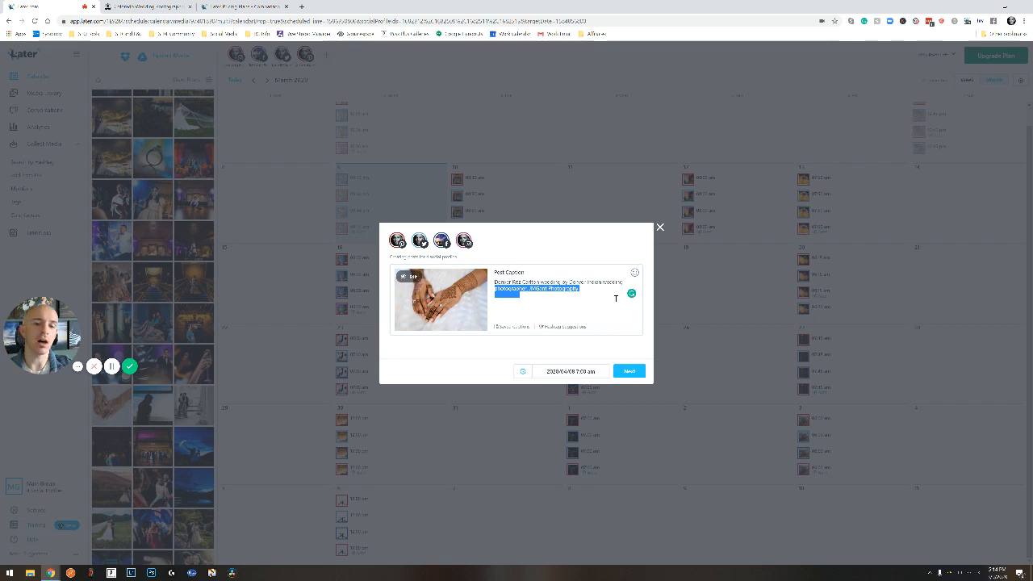
pyautogui.press('BackSpace')
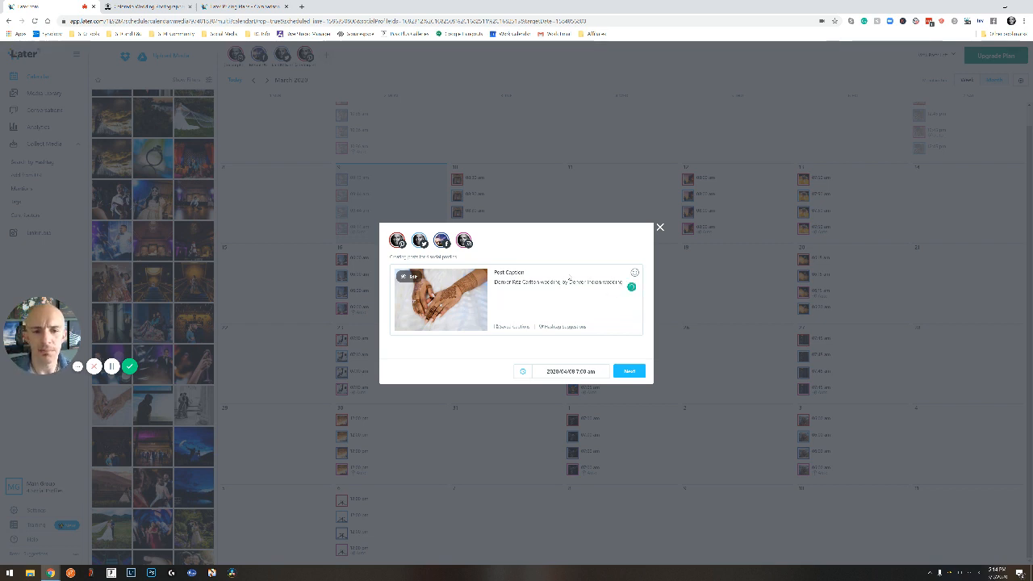
pyautogui.moveTo(568, 282); pyautogui.dragTo(484, 284)
pyautogui.press('BackSpace')
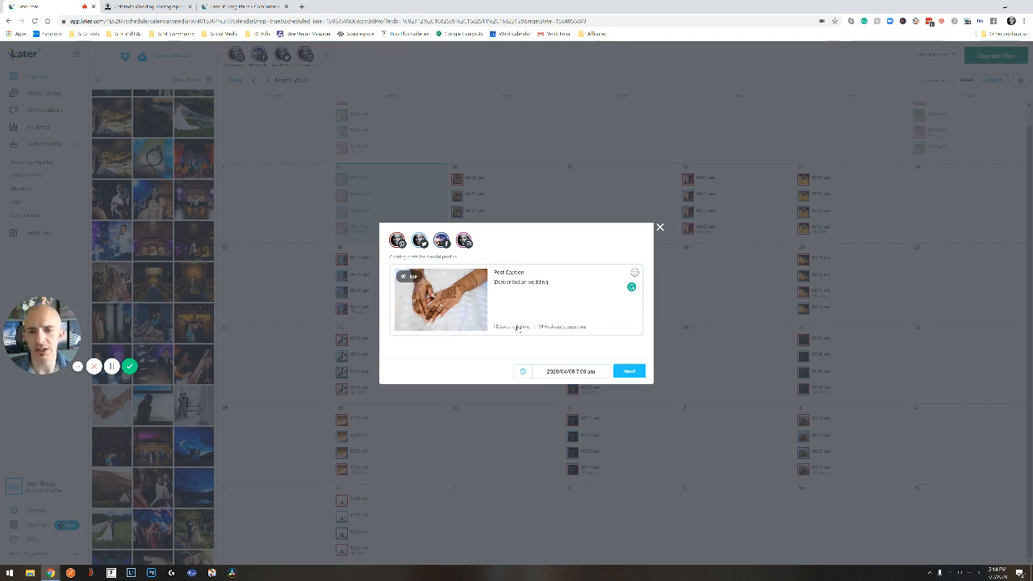
# Add the saved Desi Weddings hashtag caption to the post caption and continue to the individual posts for each profile
pyautogui.click(518, 327)
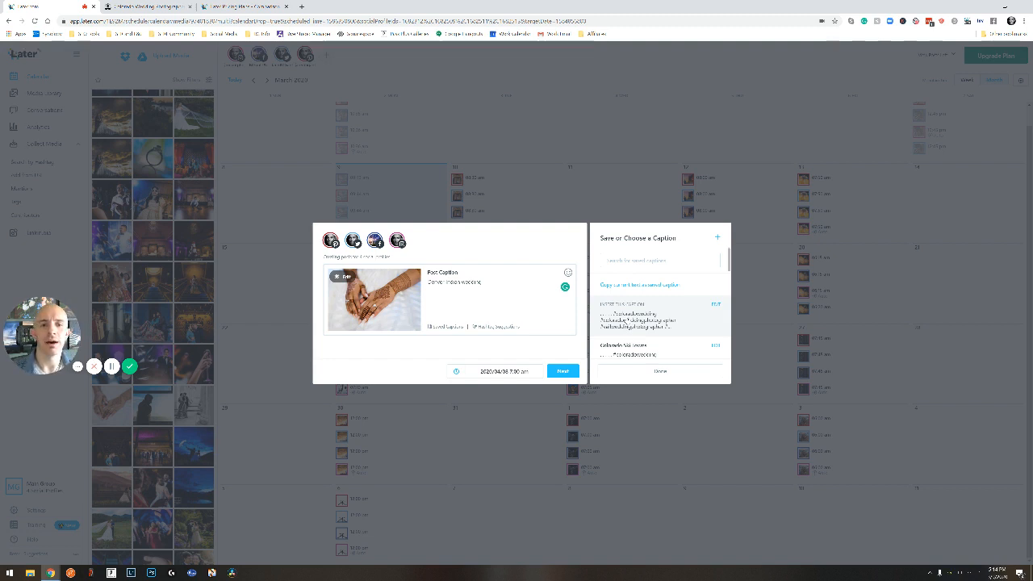
pyautogui.scroll(-3, 671, 306)
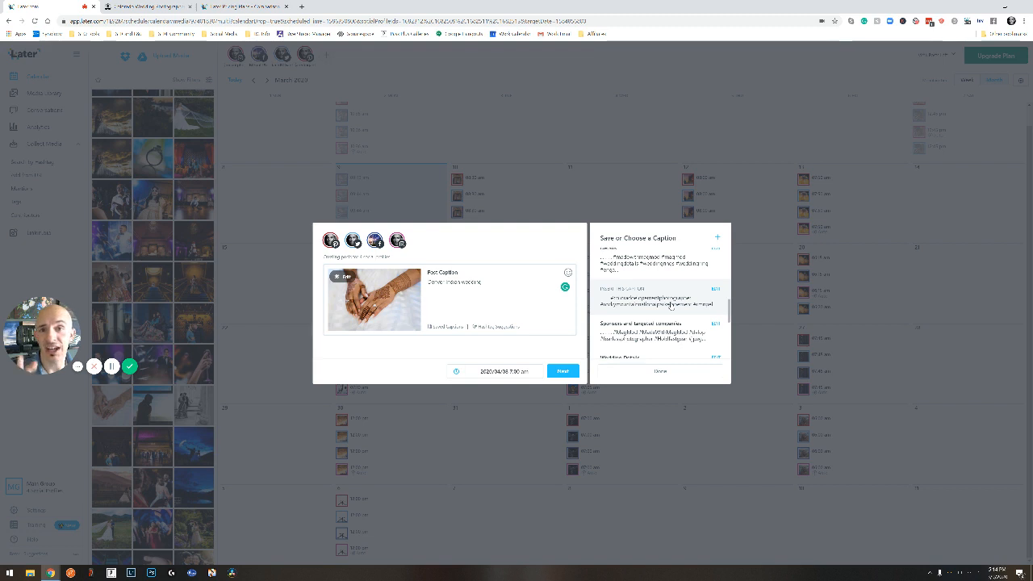
pyautogui.scroll(-5, 670, 306)
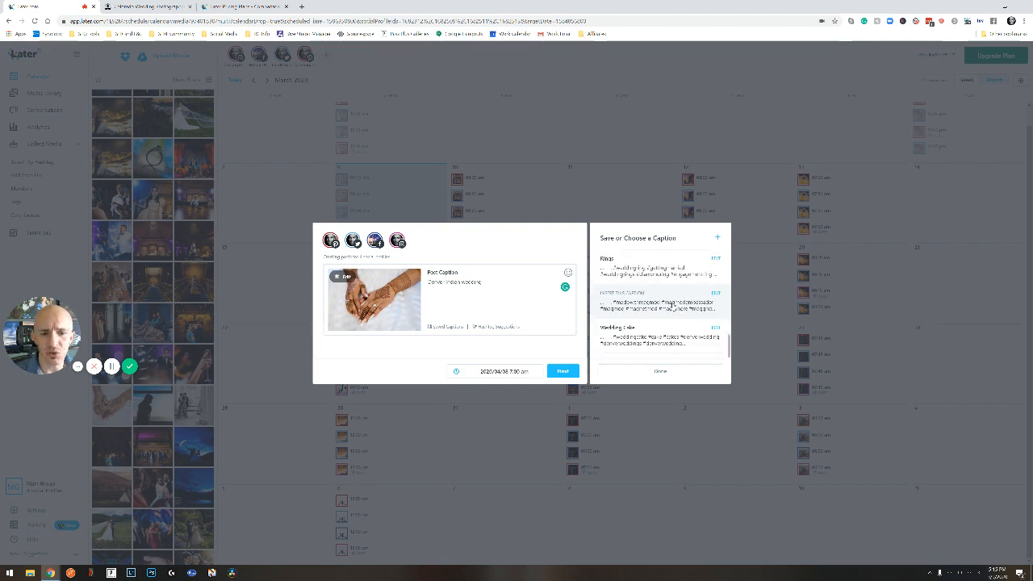
pyautogui.scroll(-5, 671, 306)
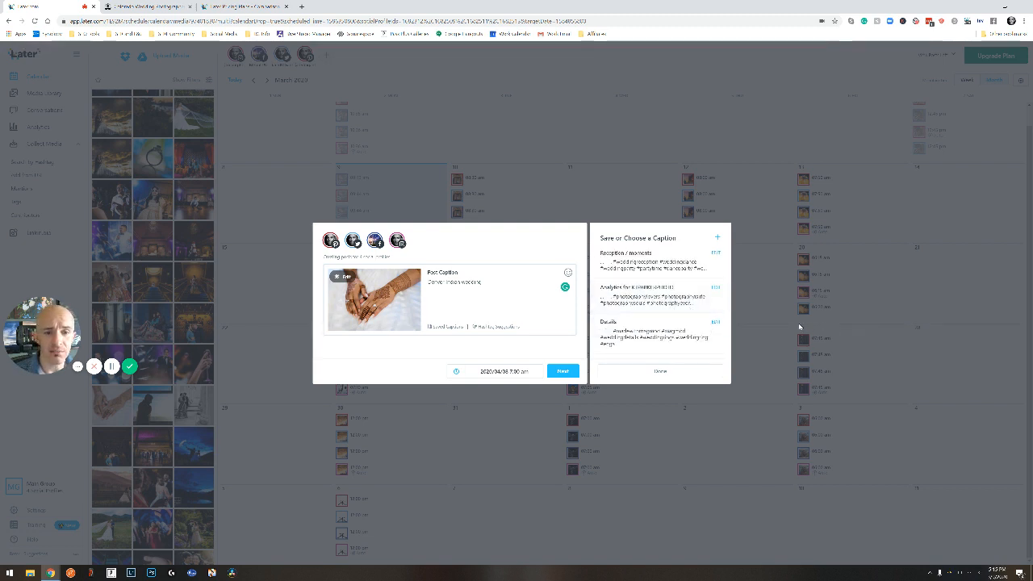
pyautogui.scroll(10, 702, 319)
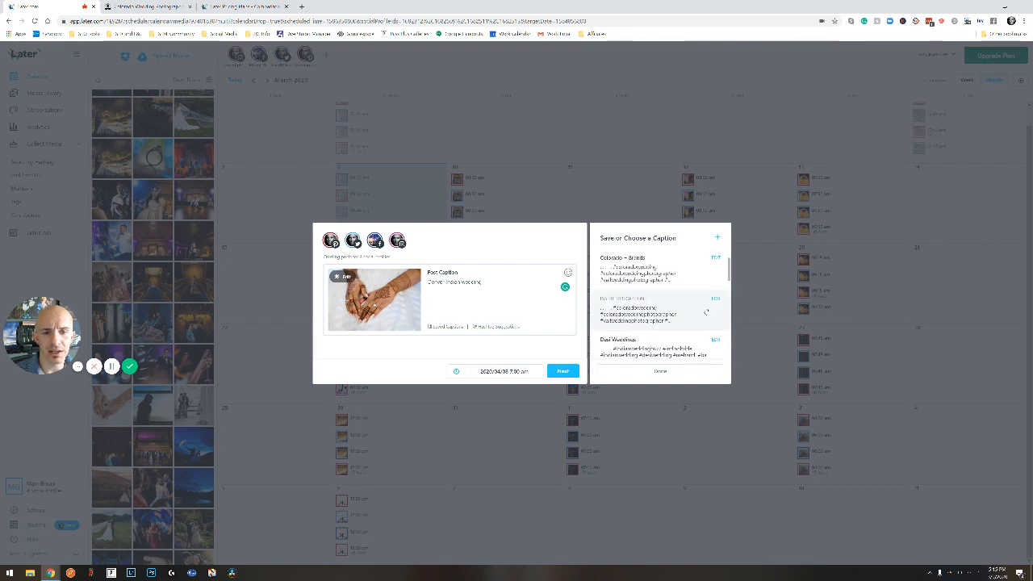
pyautogui.scroll(-5, 707, 312)
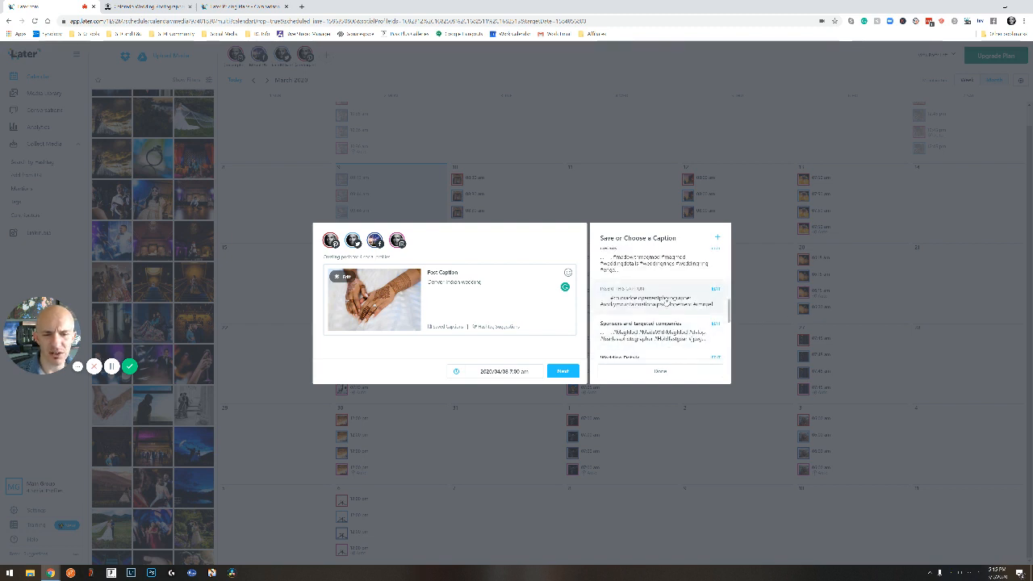
pyautogui.moveTo(728, 311); pyautogui.dragTo(728, 274)
pyautogui.click(647, 300)
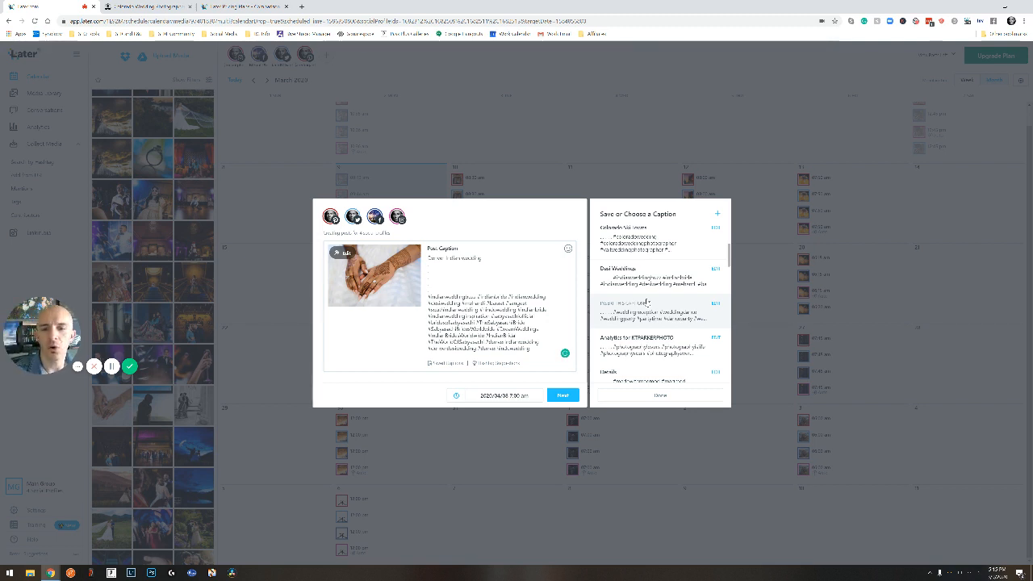
pyautogui.click(534, 352)
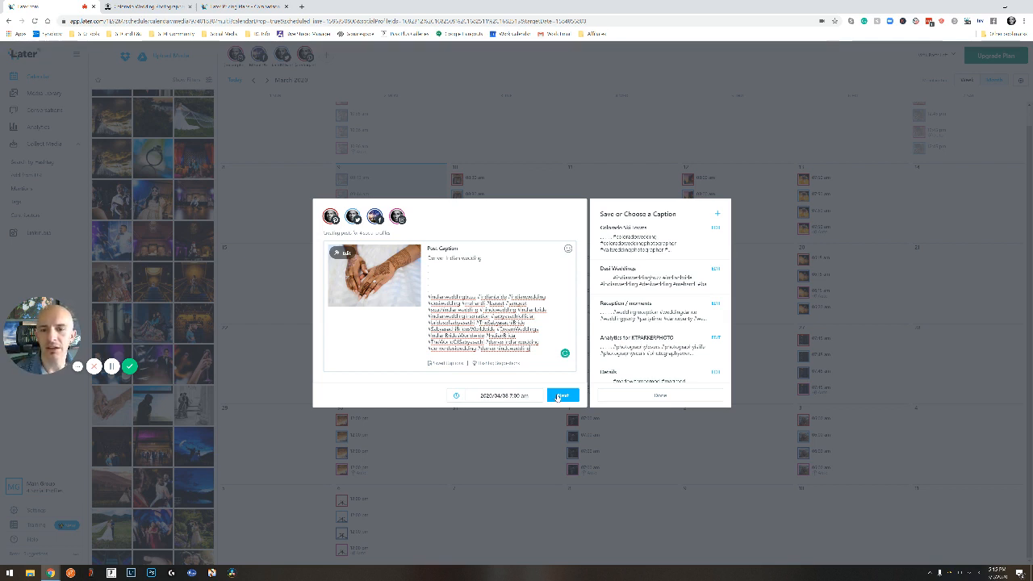
pyautogui.click(559, 395)
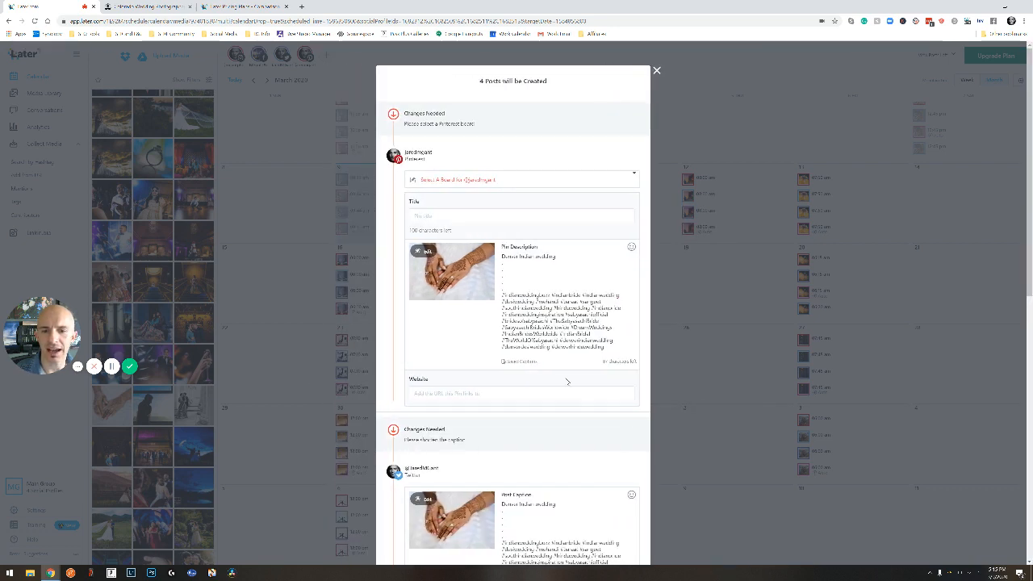
# Search the Pinterest boards for "des" and pin the post to the Indian Weddings (Desi Weddings) board
pyautogui.click(484, 179)
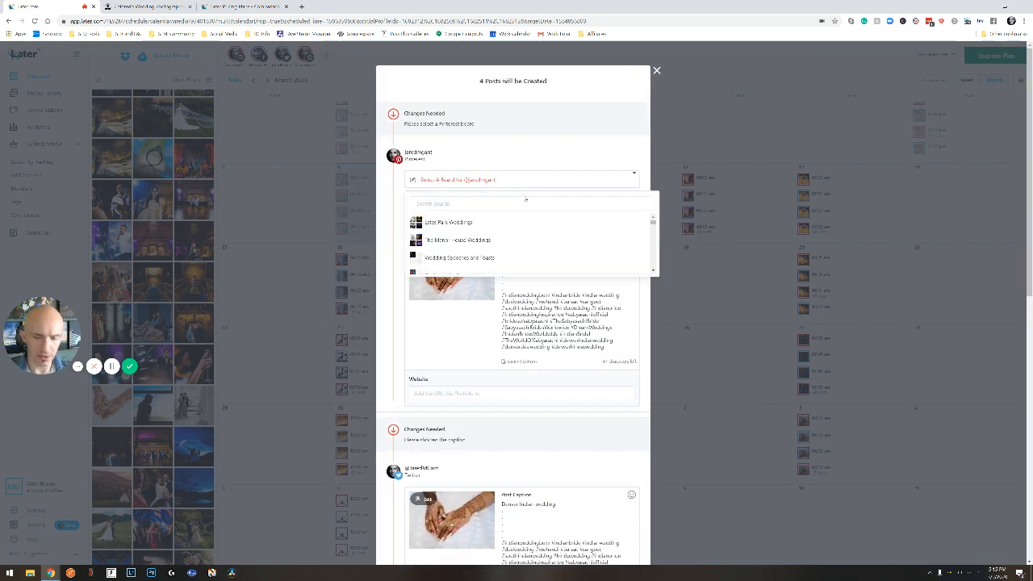
pyautogui.click(526, 202)
pyautogui.write('des')
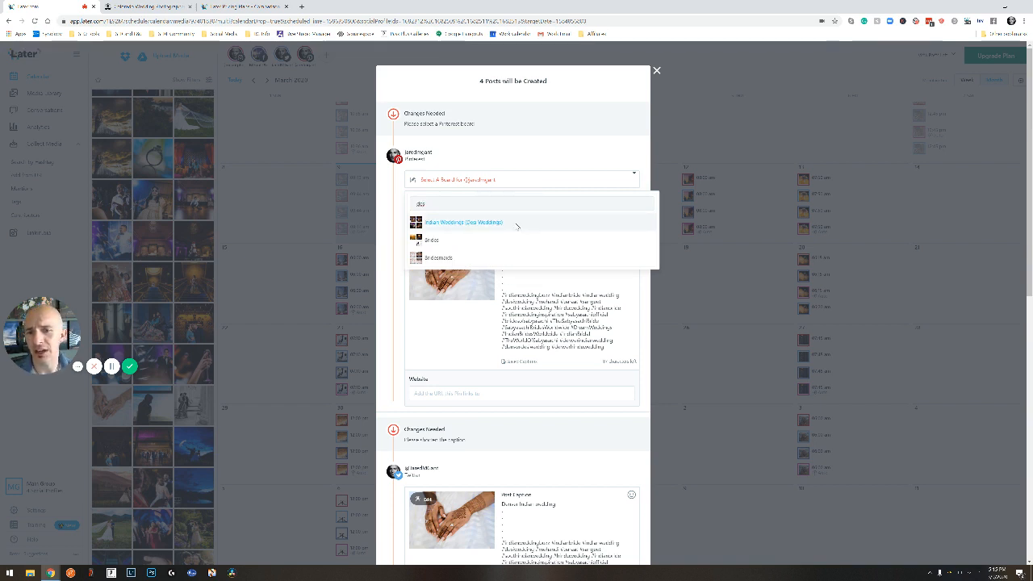
pyautogui.click(517, 226)
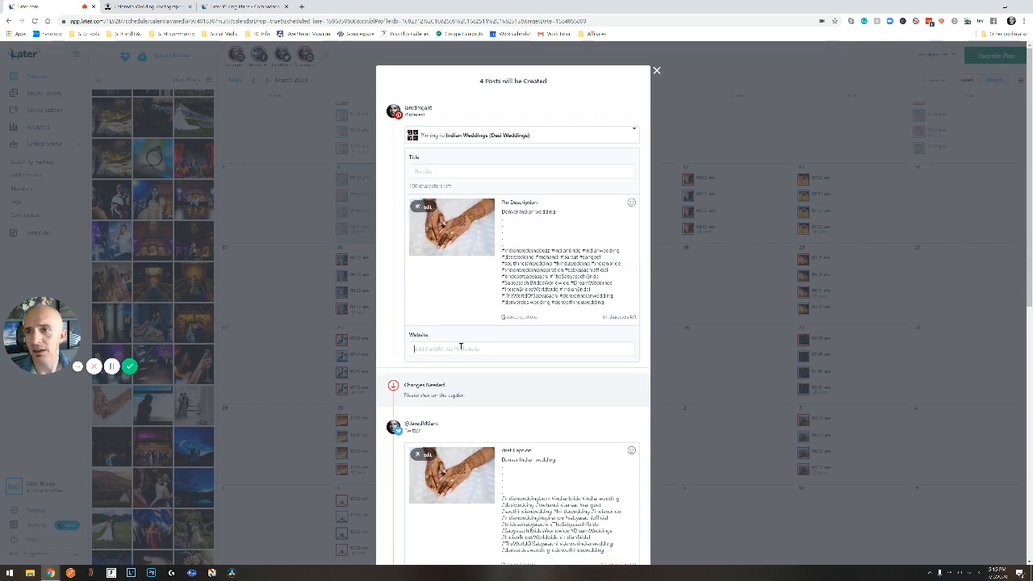
# Copy the photography site's address from its open browser page and enter it as the Pinterest pin's website link
pyautogui.click(149, 6)
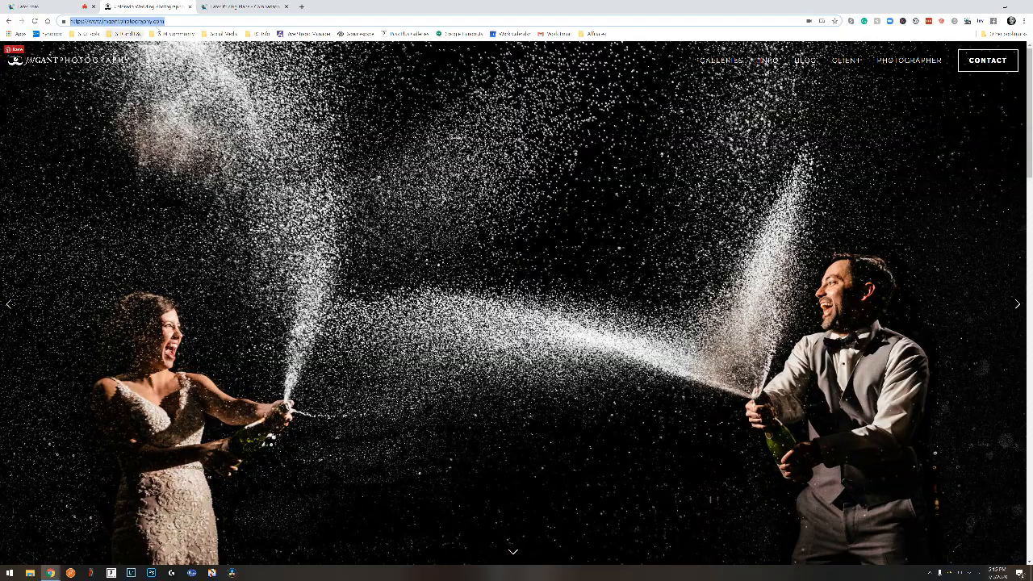
pyautogui.click(194, 23)
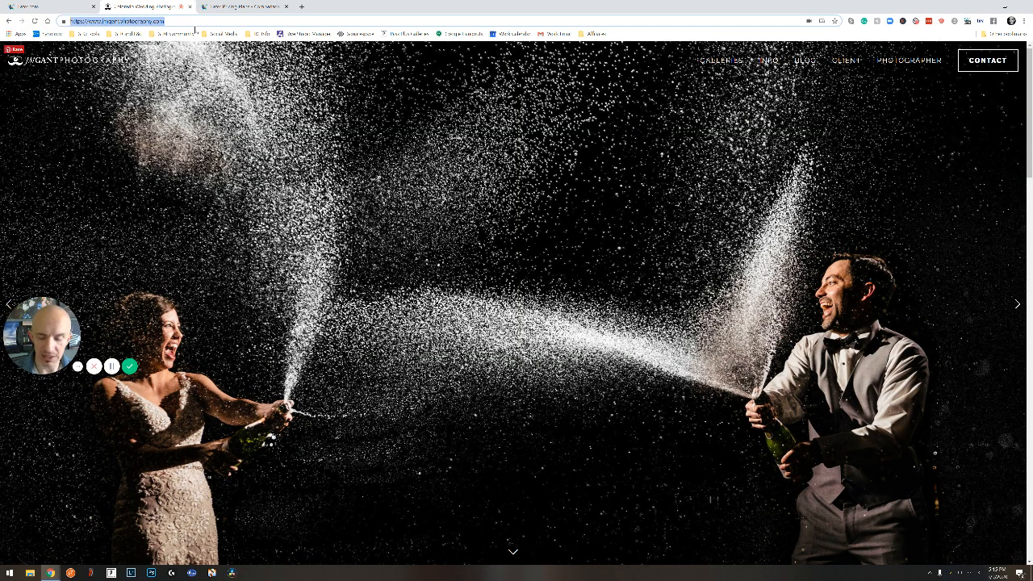
pyautogui.click(36, 5)
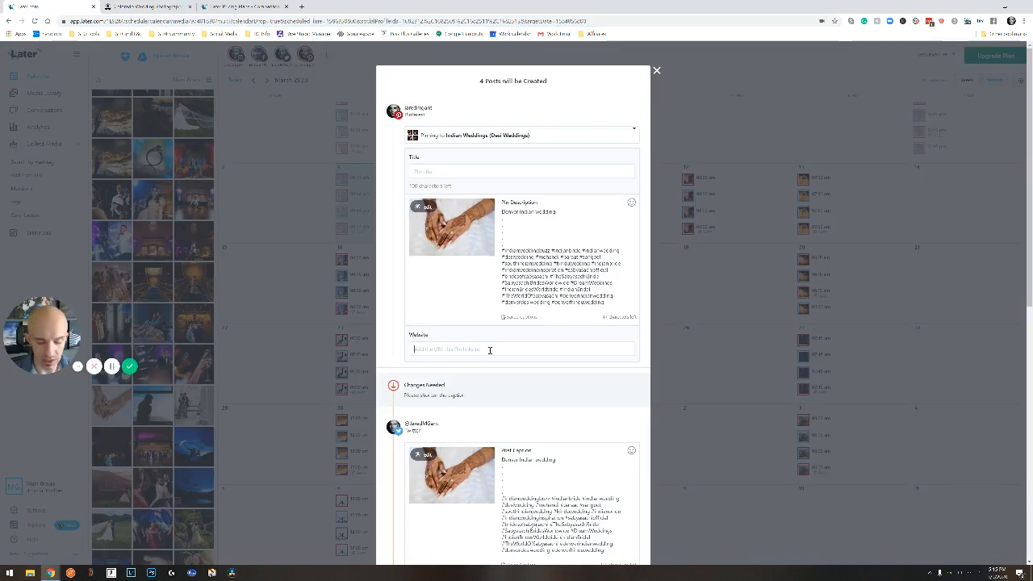
pyautogui.write('https://www.imaginalstudio.com/')
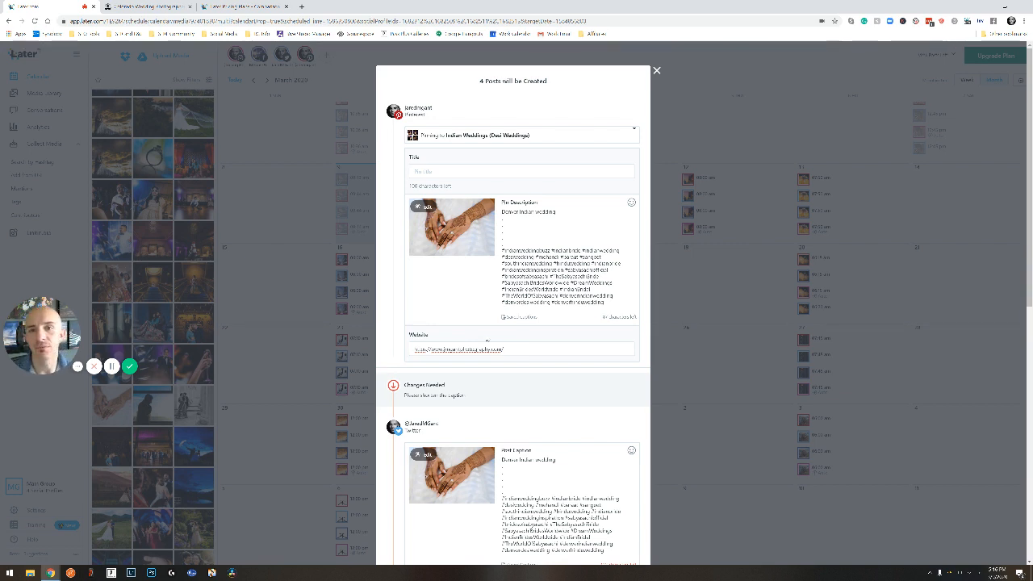
# Remove the dots and all hashtags from the Twitter post caption, keeping only "Denver Indian wedding"
pyautogui.scroll(-2, 501, 338)
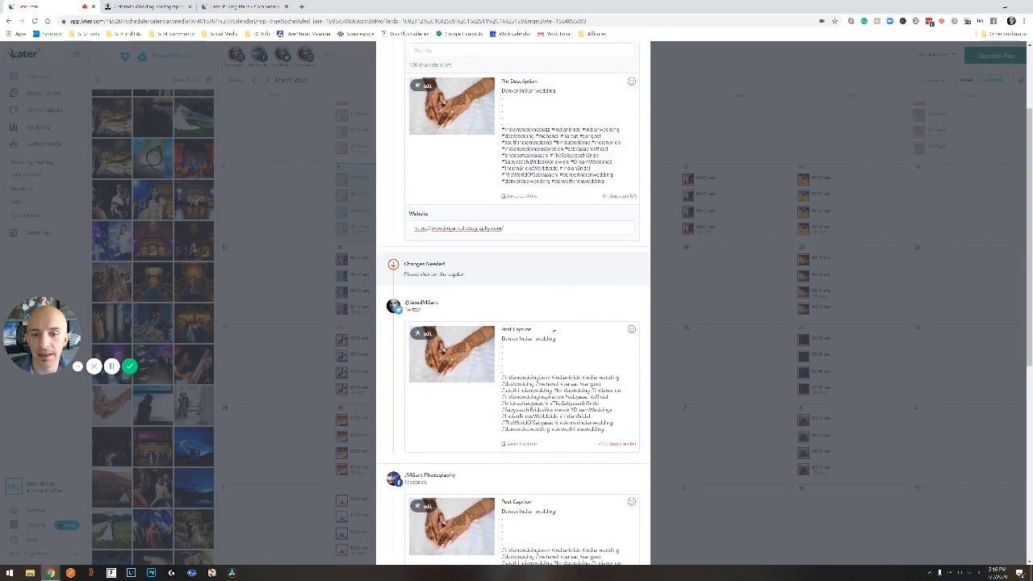
pyautogui.moveTo(583, 385); pyautogui.dragTo(538, 379)
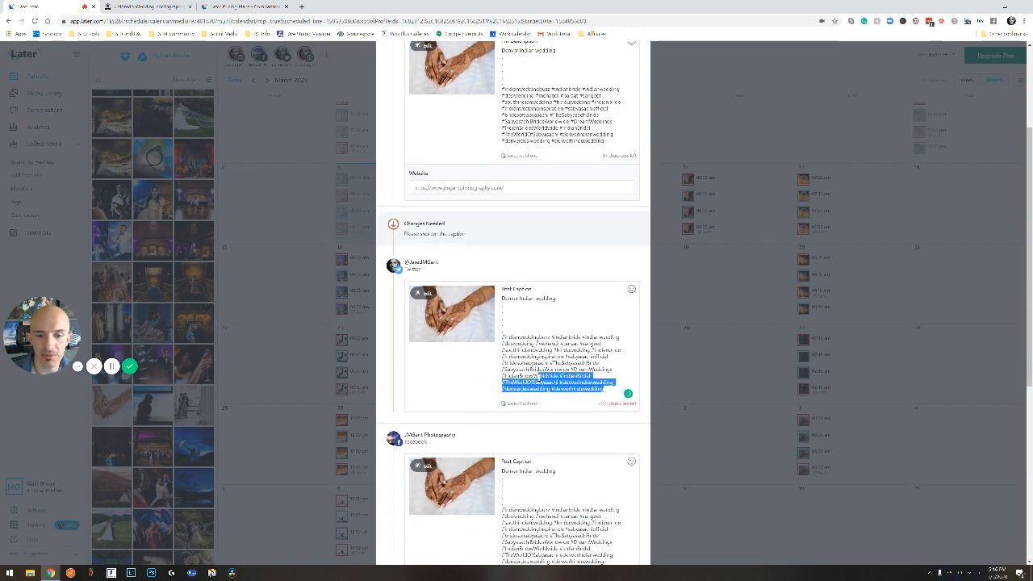
pyautogui.click(614, 390)
pyautogui.moveTo(613, 390); pyautogui.dragTo(500, 307)
pyautogui.press('BackSpace')
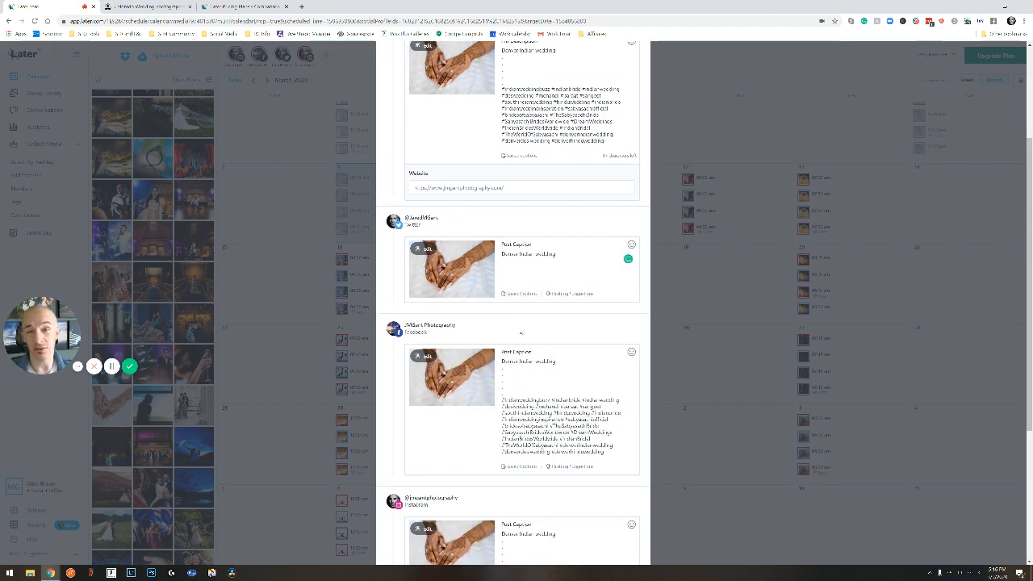
# Search the Instagram post's locations for "ritz carlton denver" and add The Ritz-Carlton, Denver as its location
pyautogui.scroll(-2, 533, 307)
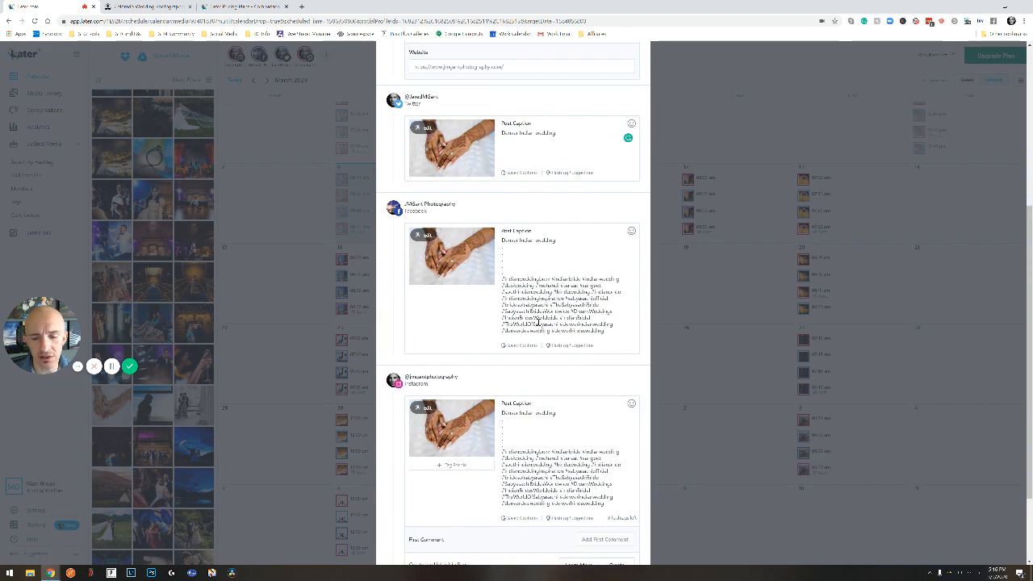
pyautogui.scroll(-2, 534, 307)
pyautogui.click(431, 483)
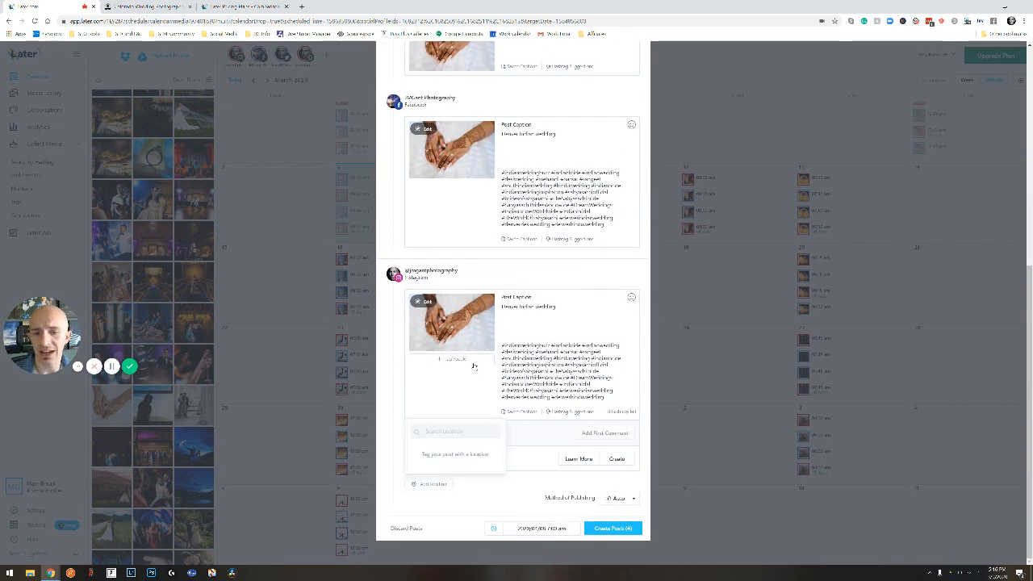
pyautogui.write('d')
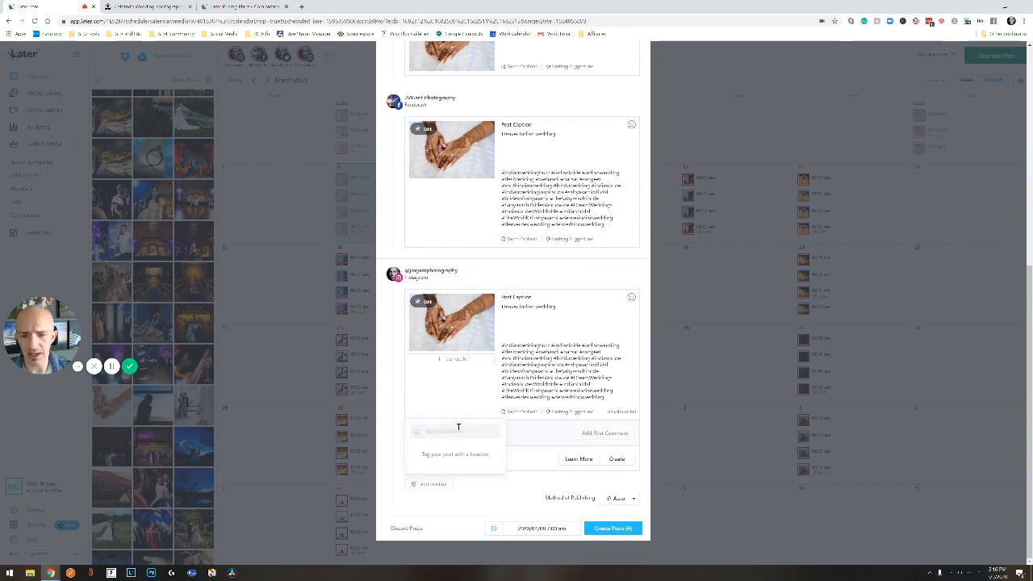
pyautogui.write('e')
pyautogui.write('tz car')
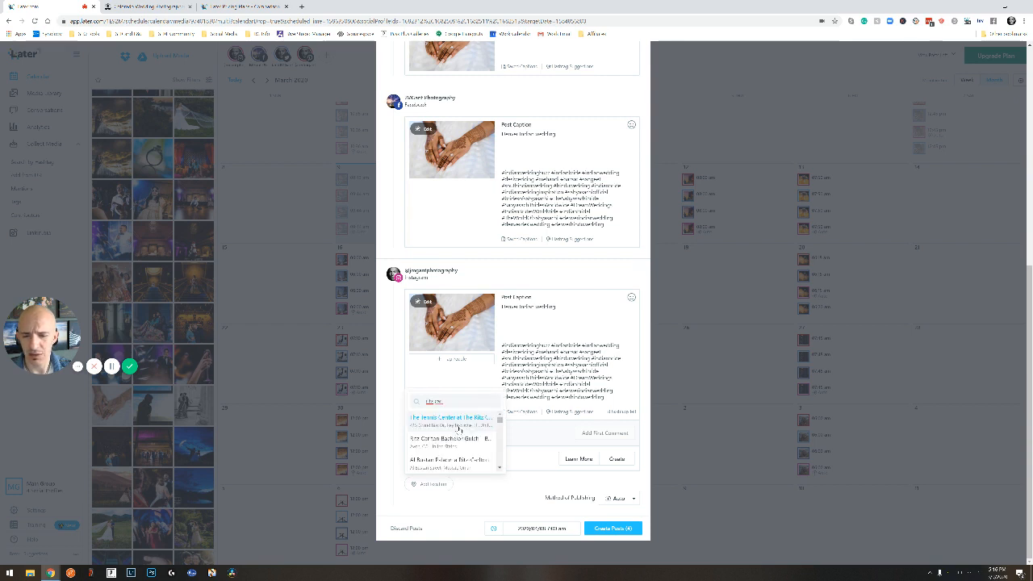
pyautogui.write('lton denver')
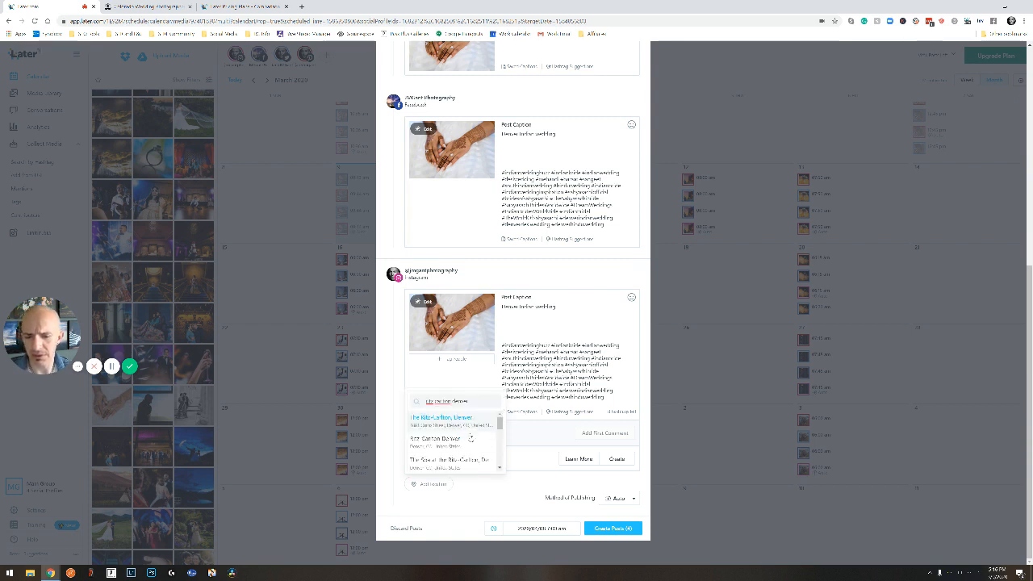
pyautogui.click(479, 438)
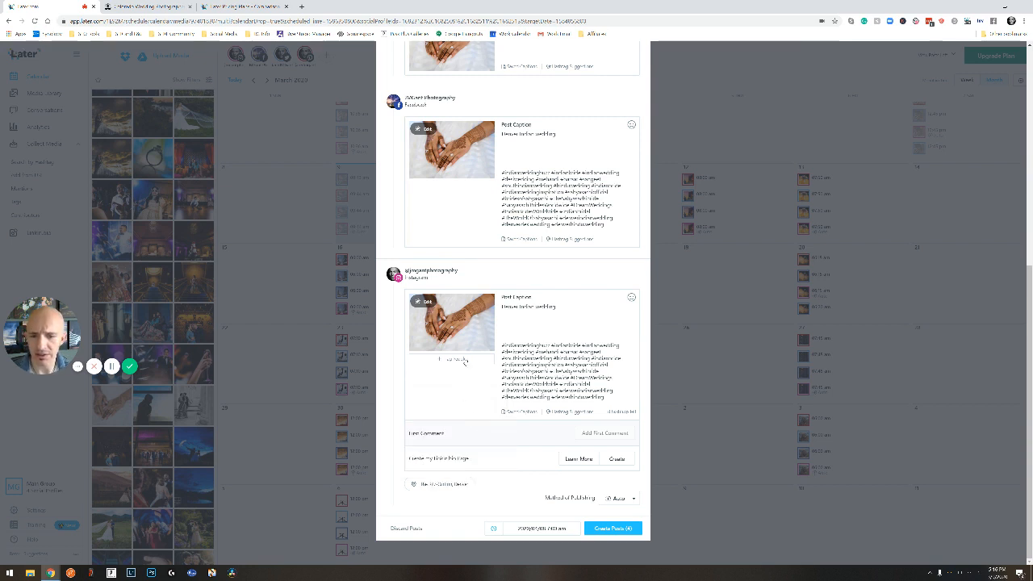
# Tag the Instagram user slrlounge in the upper-right corner of the Instagram post's photo and create the four scheduled posts
pyautogui.click(452, 359)
pyautogui.click(448, 303)
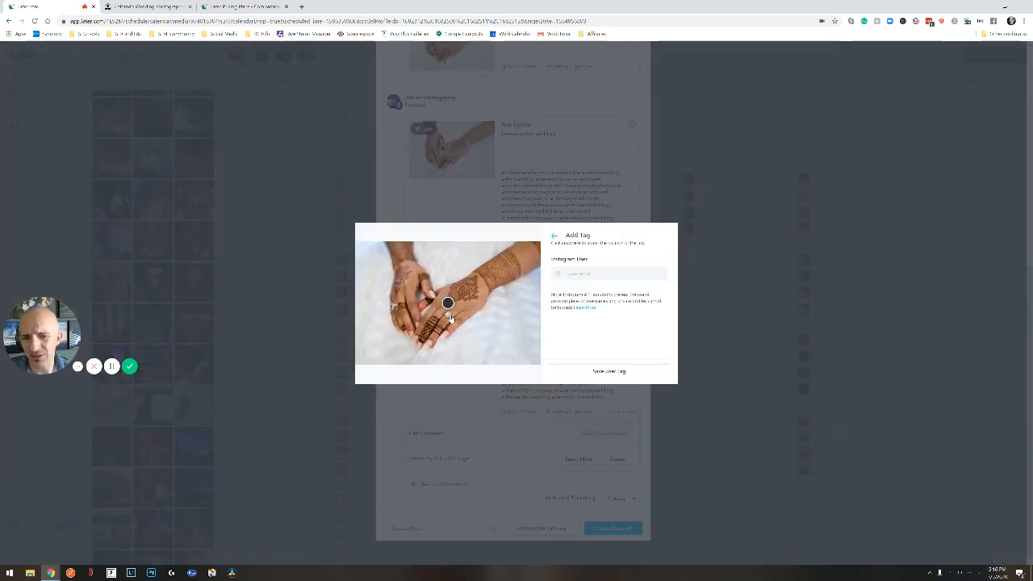
pyautogui.click(448, 313)
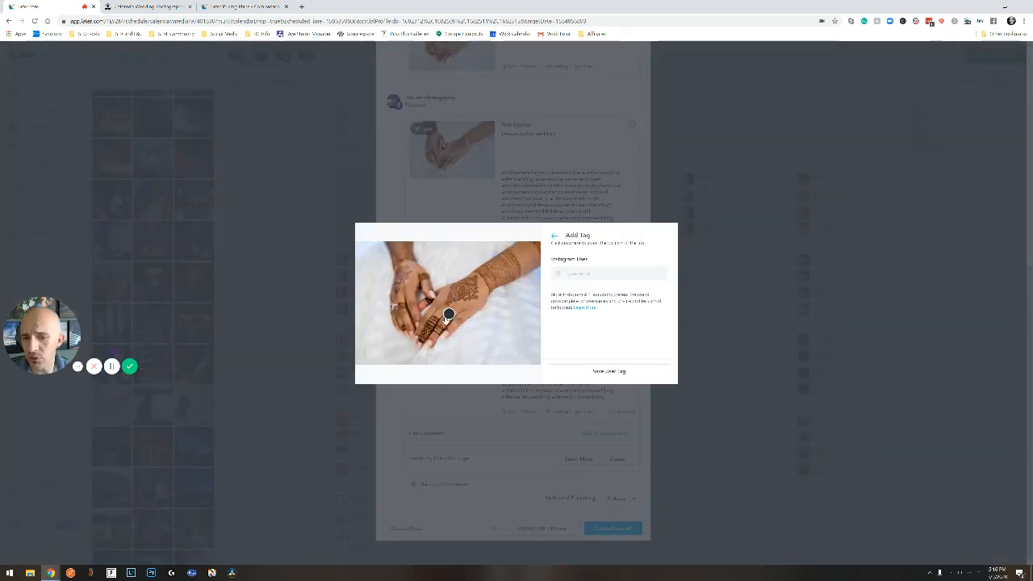
pyautogui.click(532, 249)
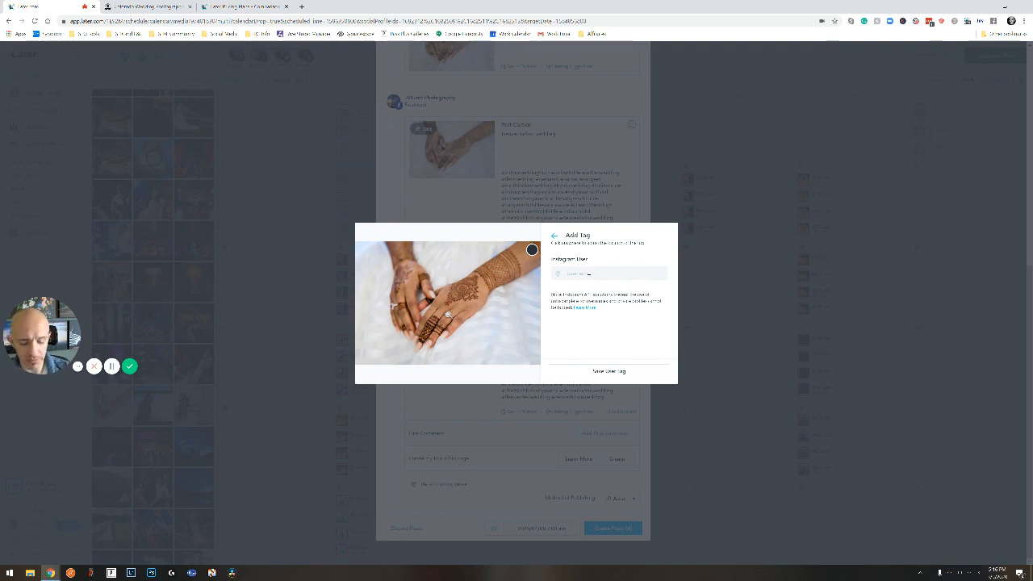
pyautogui.write('slrlounge')
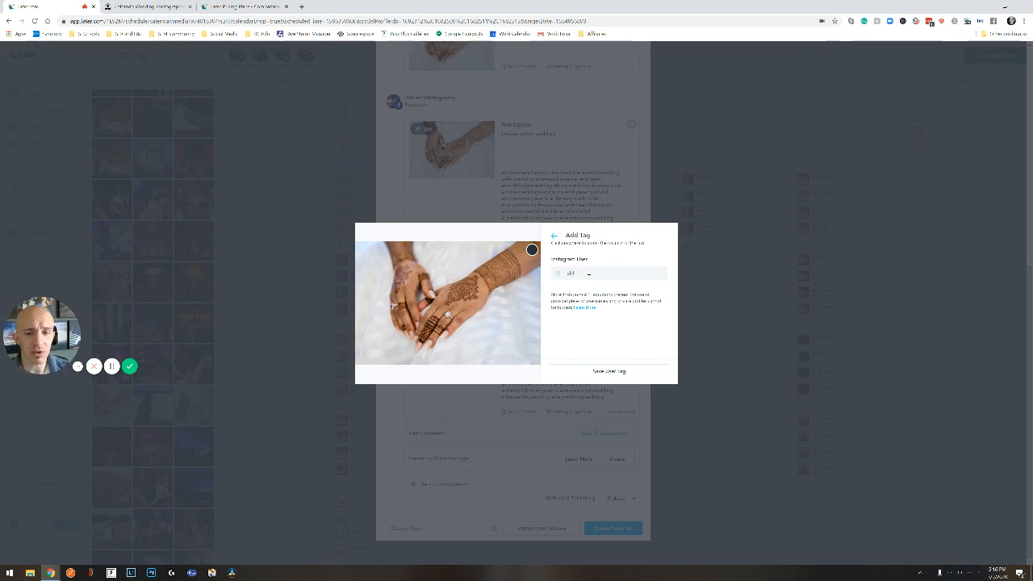
pyautogui.click(585, 371)
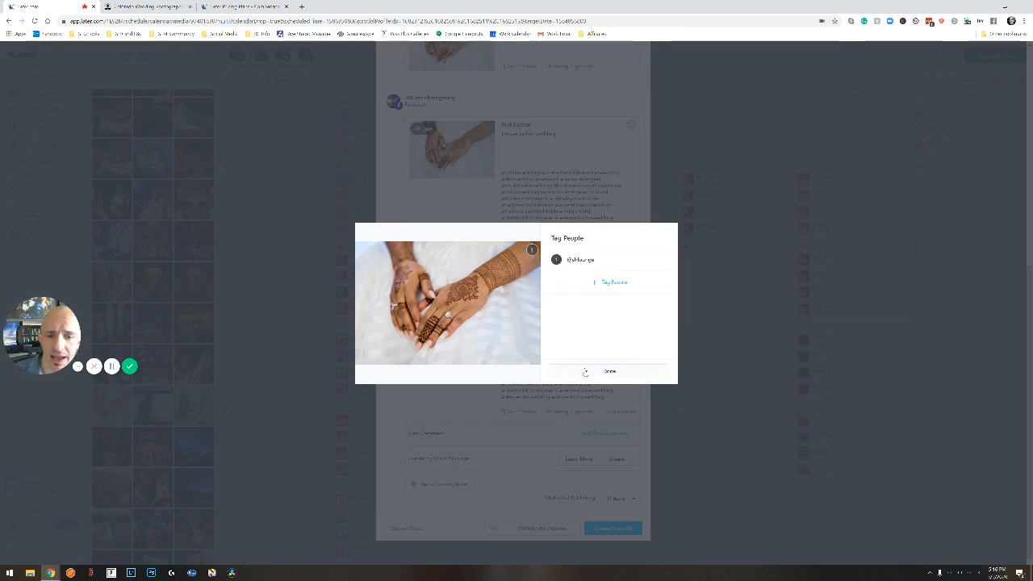
pyautogui.click(601, 371)
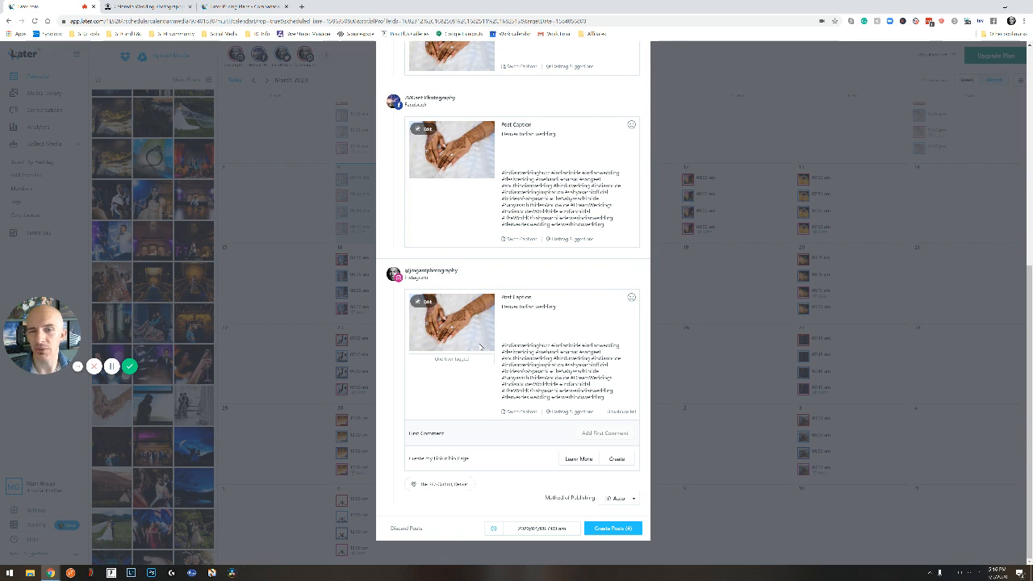
pyautogui.click(593, 530)
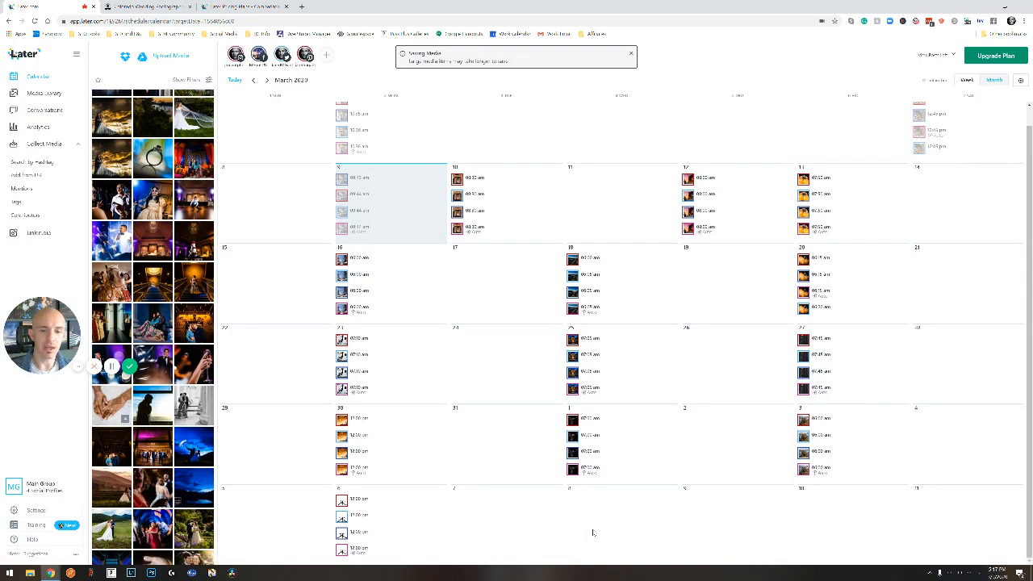